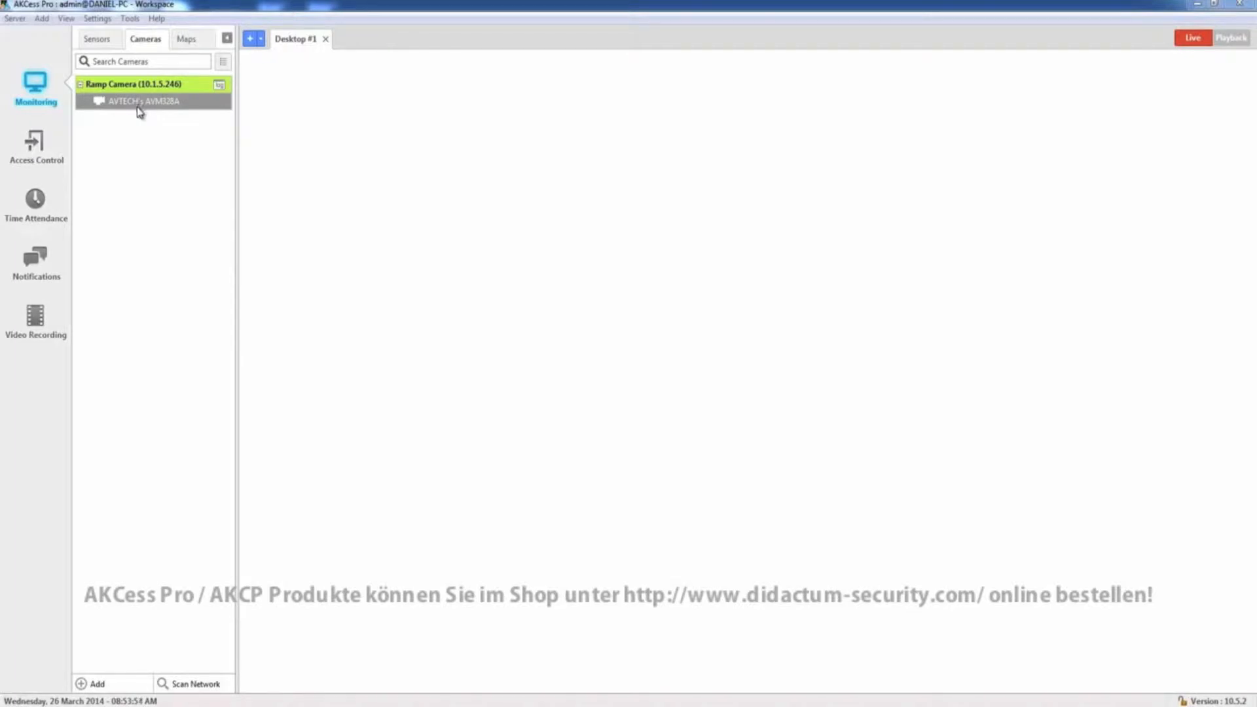
Open the AVTECH's AVM328A camera's live view on the monitoring desktop and reposition its window
drag(131, 104, 586, 126)
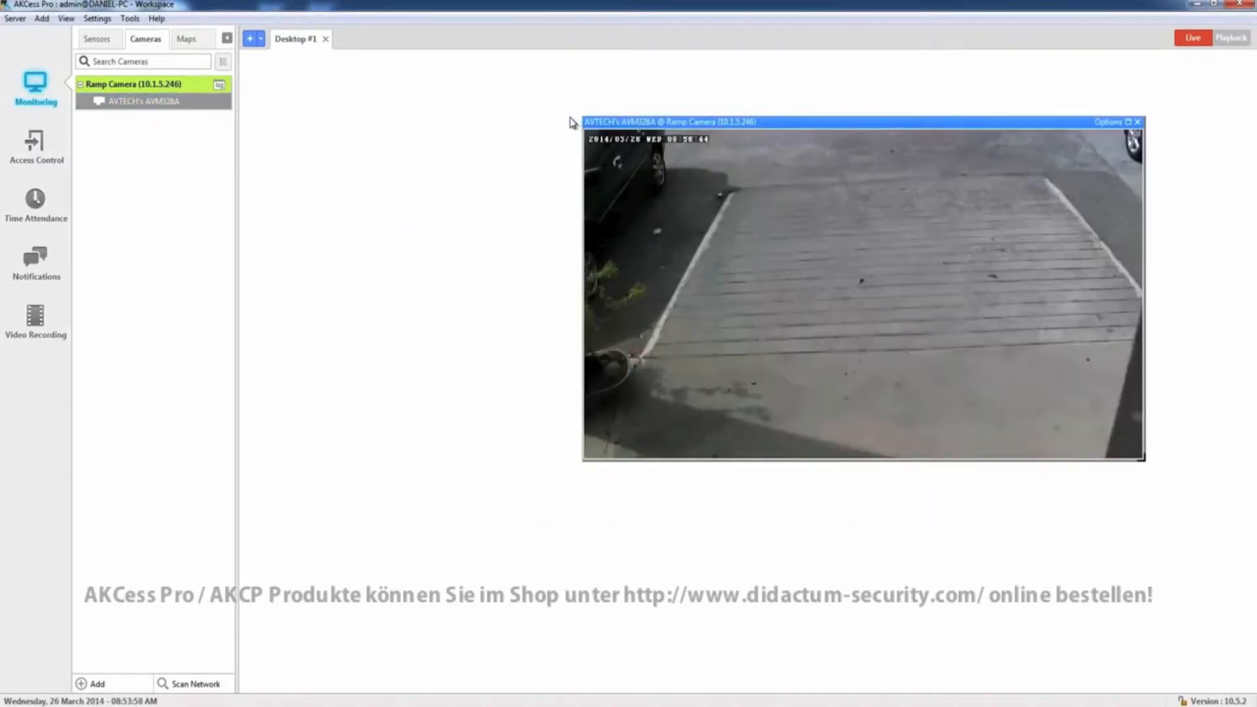
drag(855, 126, 897, 95)
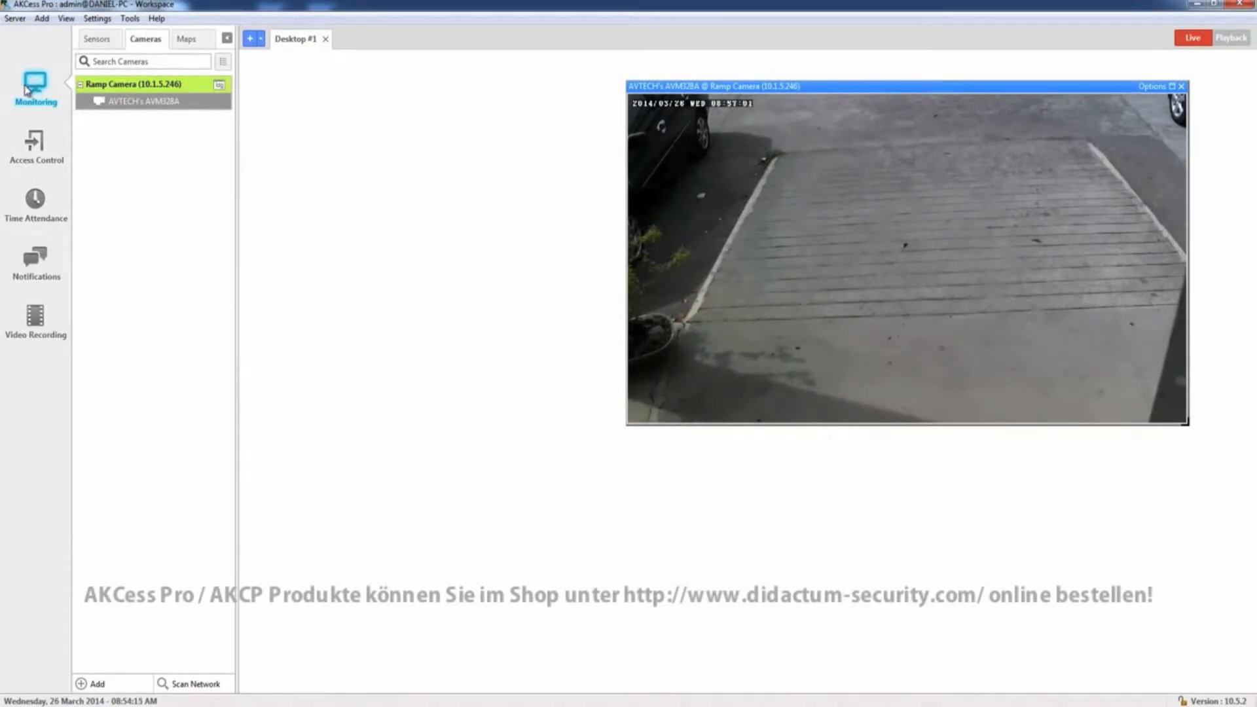
Open the video recording module and examine the policies summary, archive policies and recording policies lists
click(35, 319)
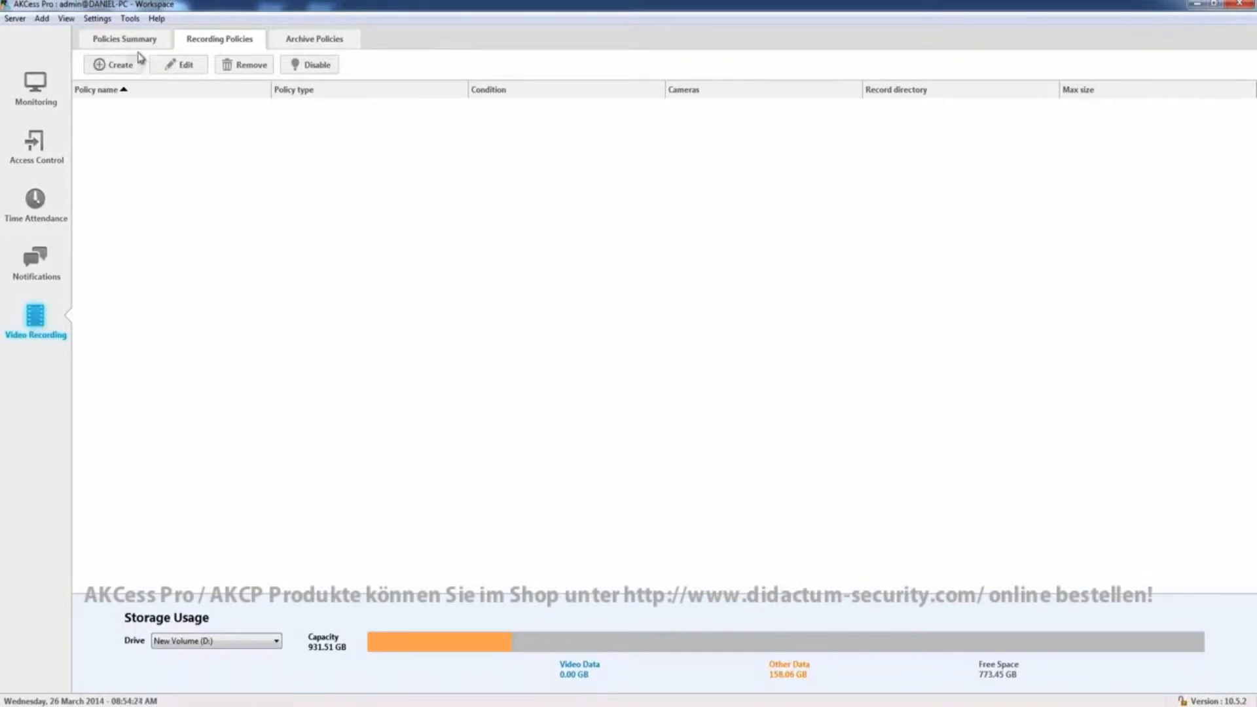
click(109, 41)
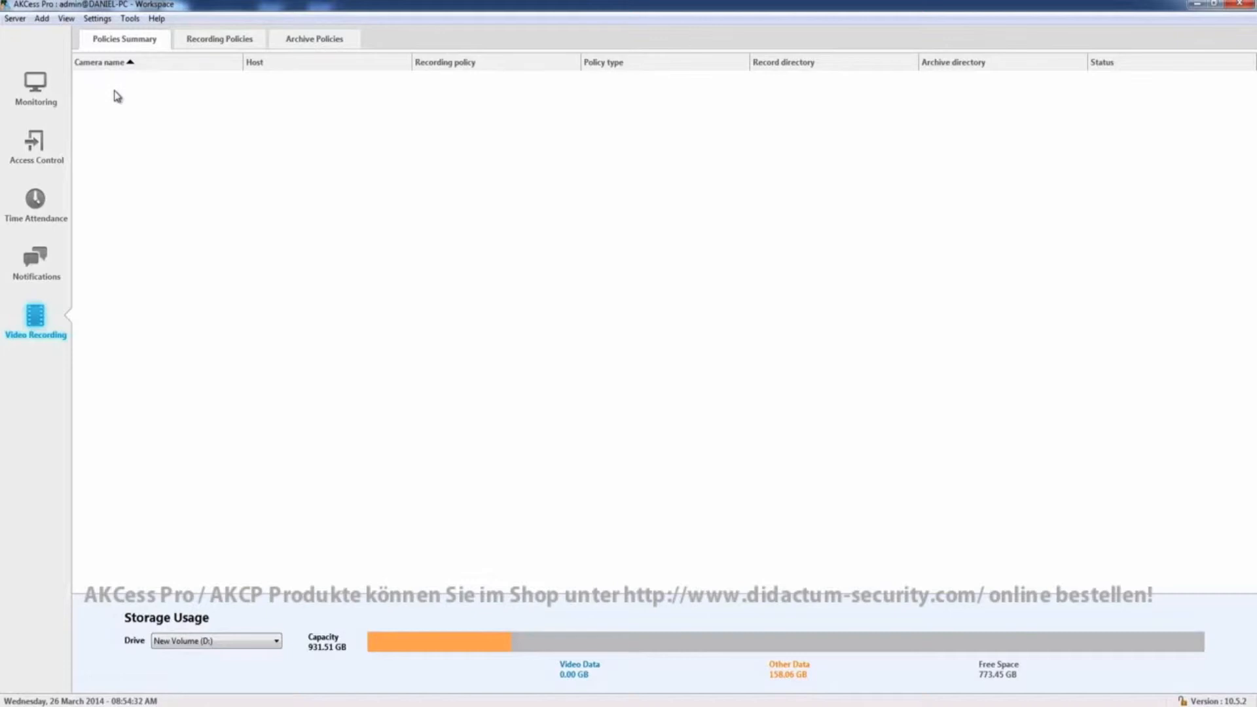
click(313, 41)
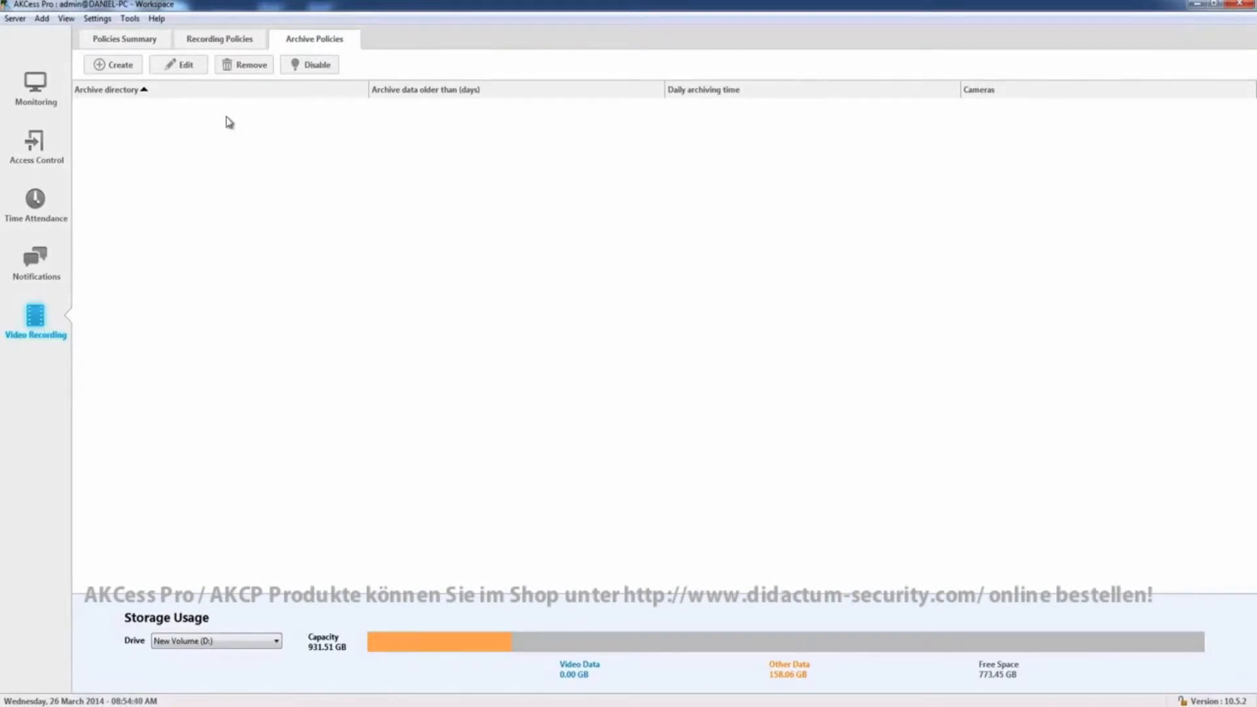
click(222, 43)
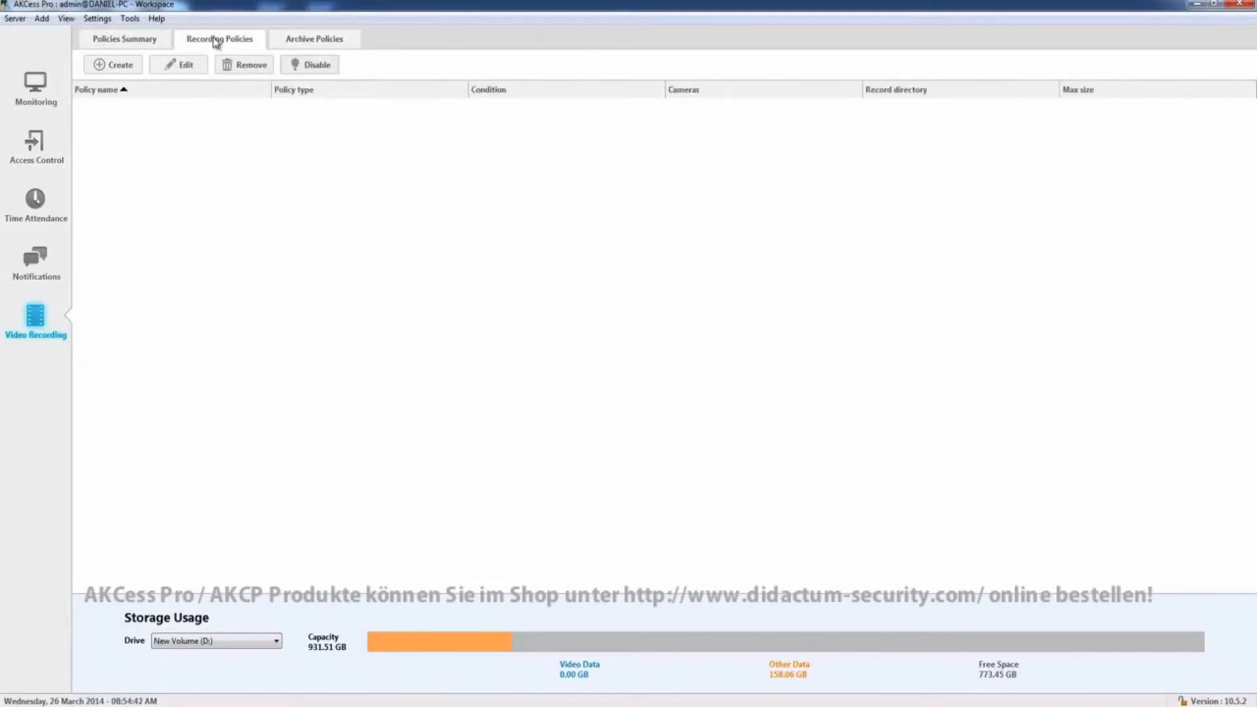
click(110, 68)
drag(647, 238, 683, 189)
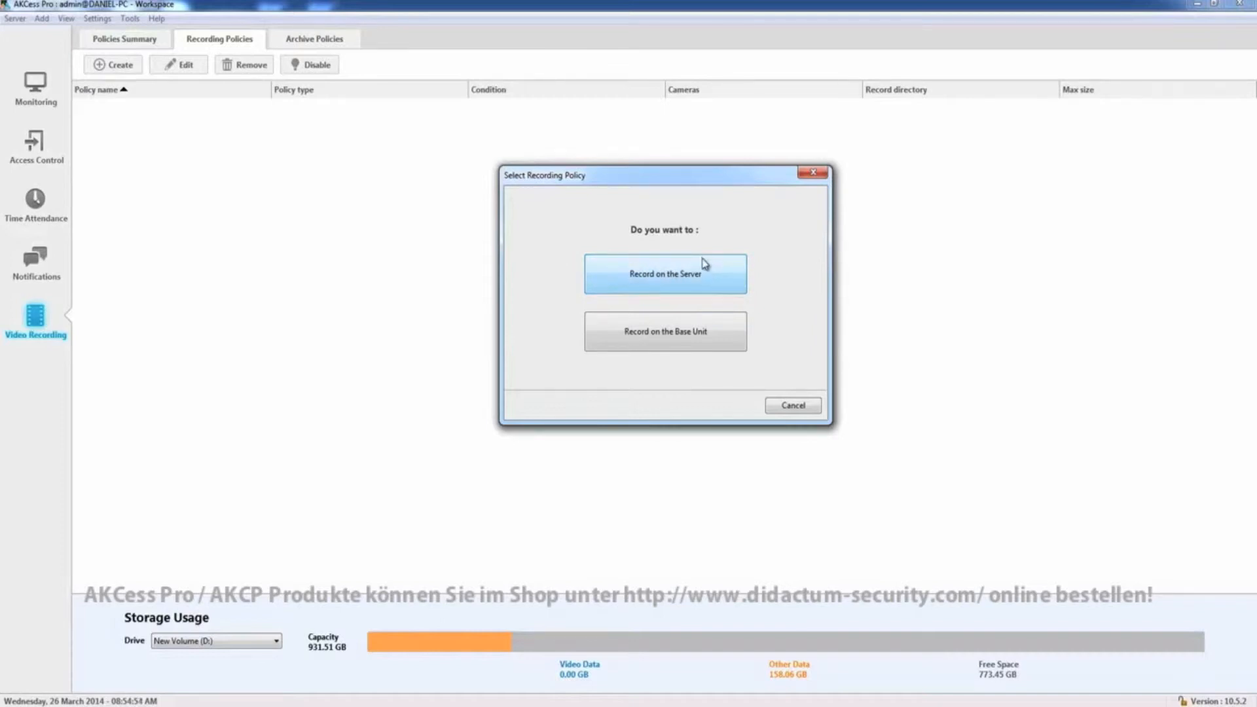
click(674, 277)
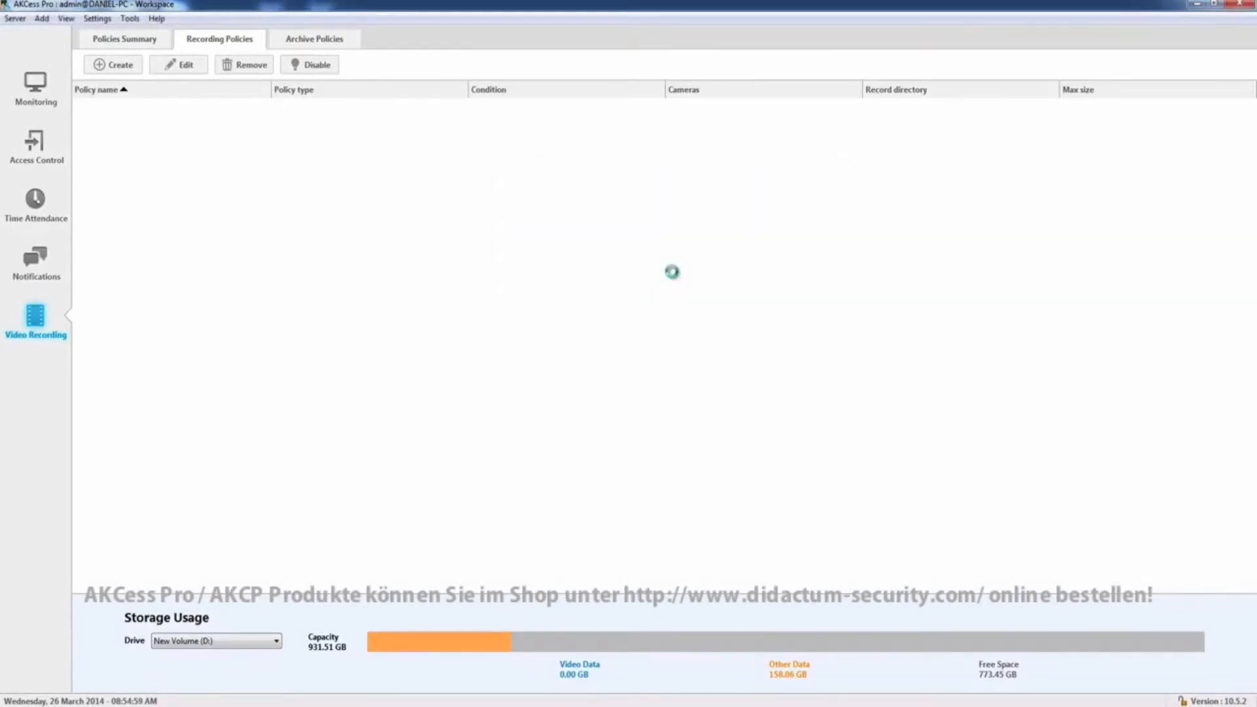
drag(658, 191, 747, 148)
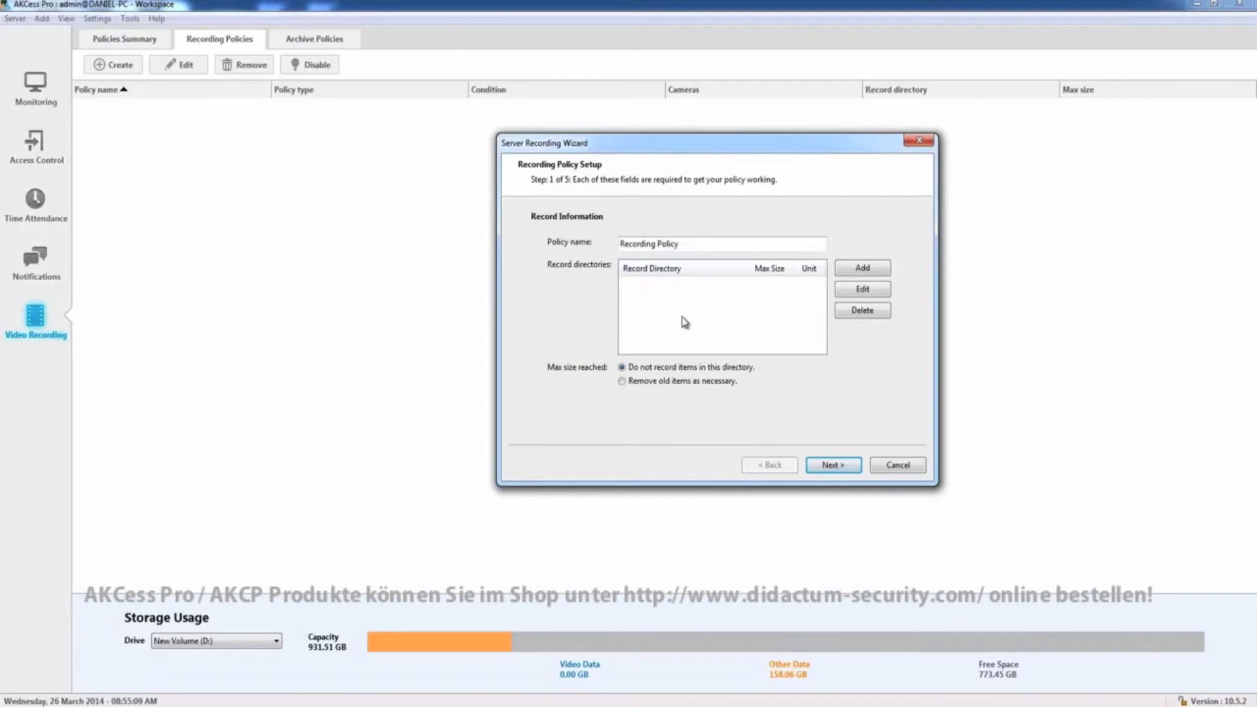
drag(703, 148, 723, 123)
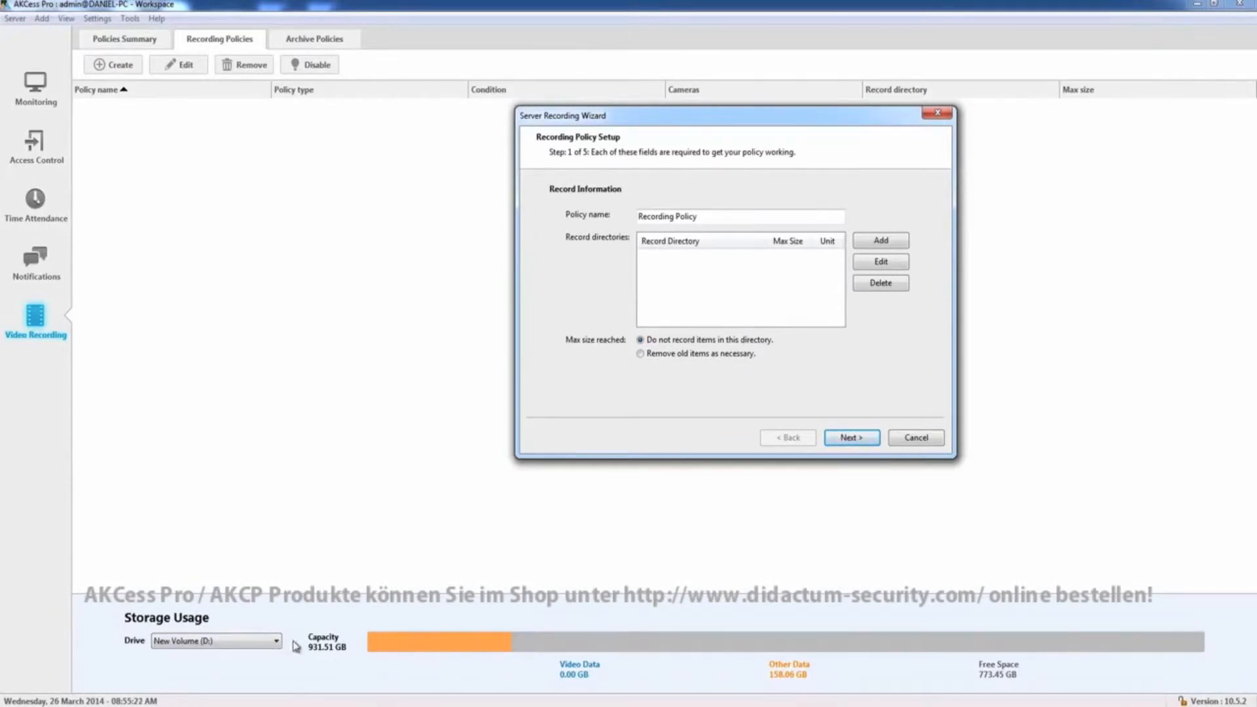
click(930, 439)
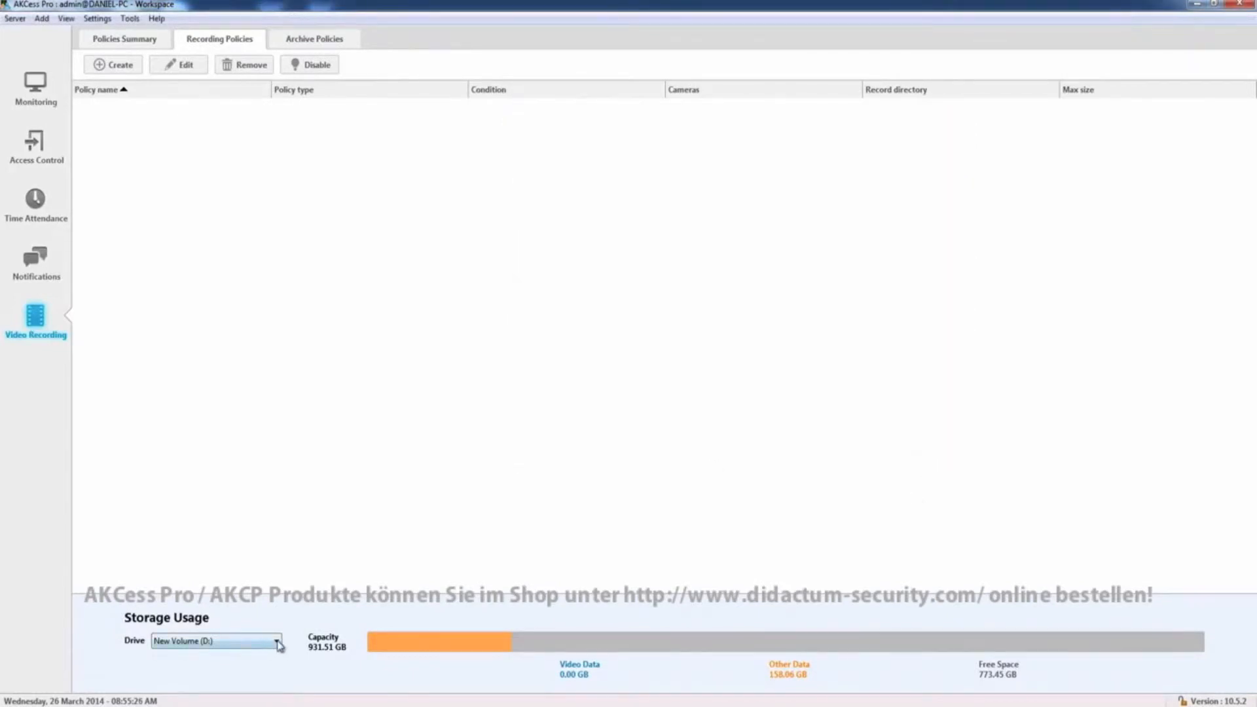
Compare the storage usage of the Local Disk (C:) and New Volume (D:) drives
click(274, 643)
click(240, 659)
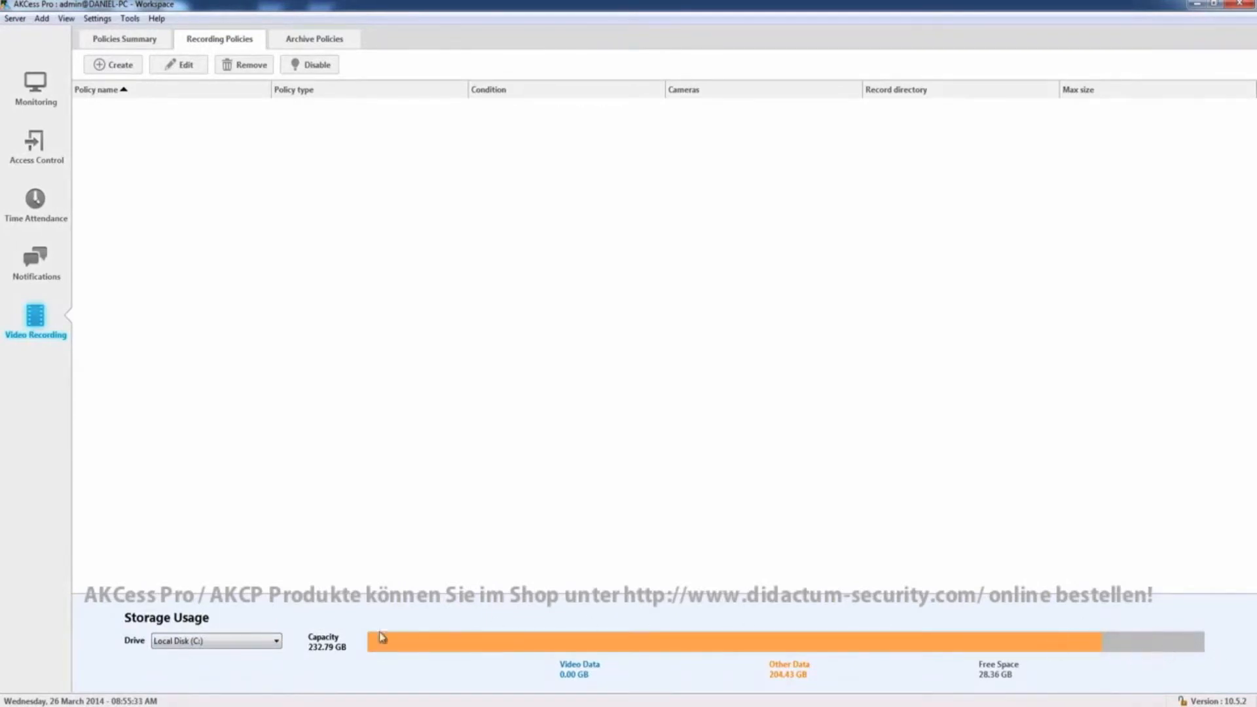
click(255, 644)
click(240, 665)
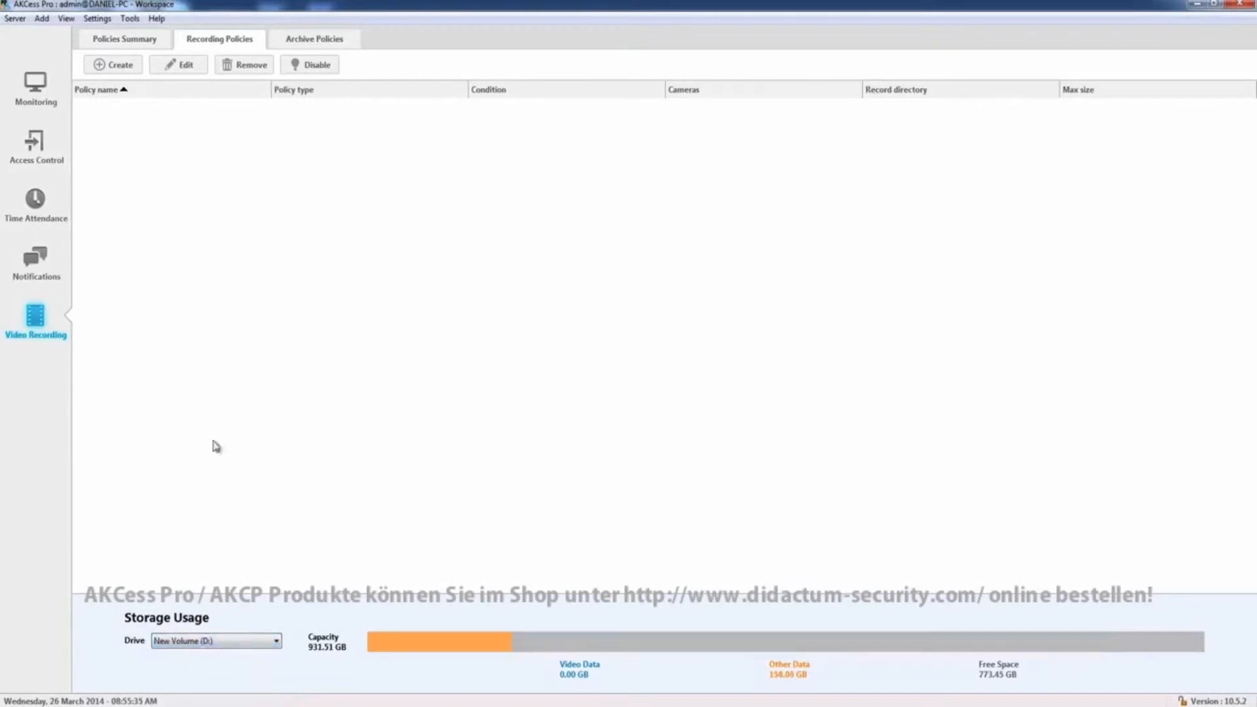
Start a new server recording policy and browse drive D:/ for a record directory
click(120, 65)
click(649, 337)
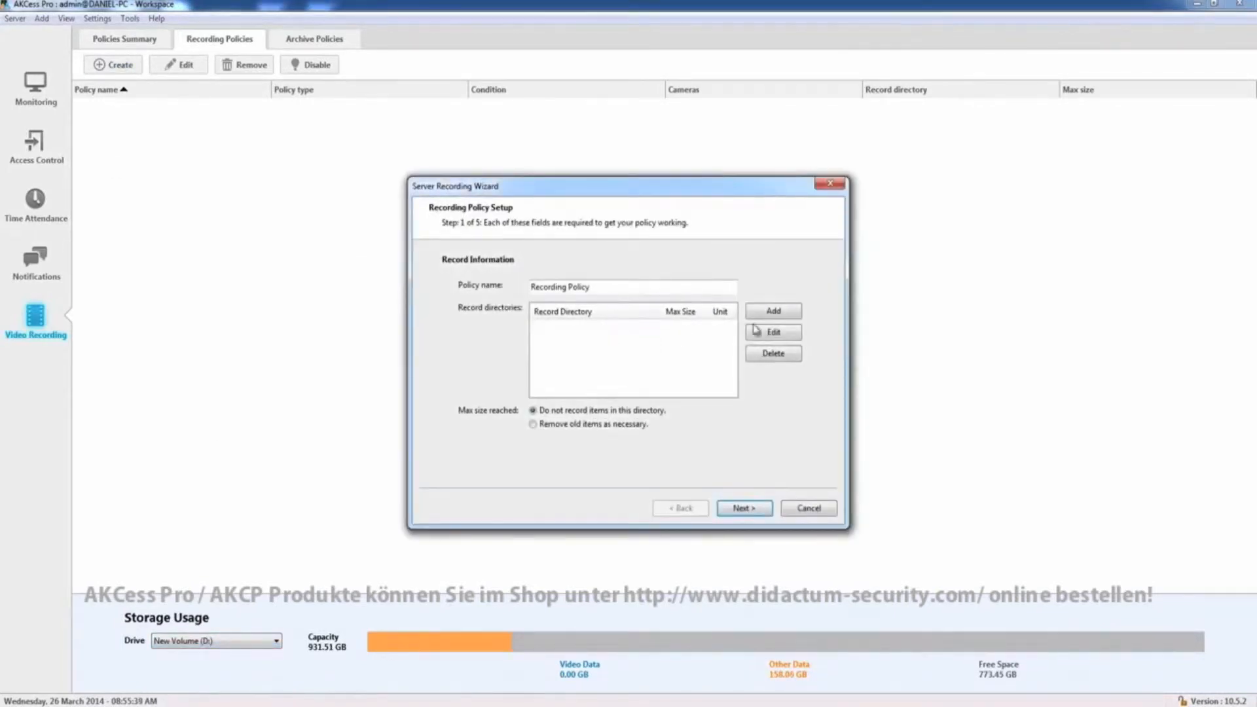
click(774, 312)
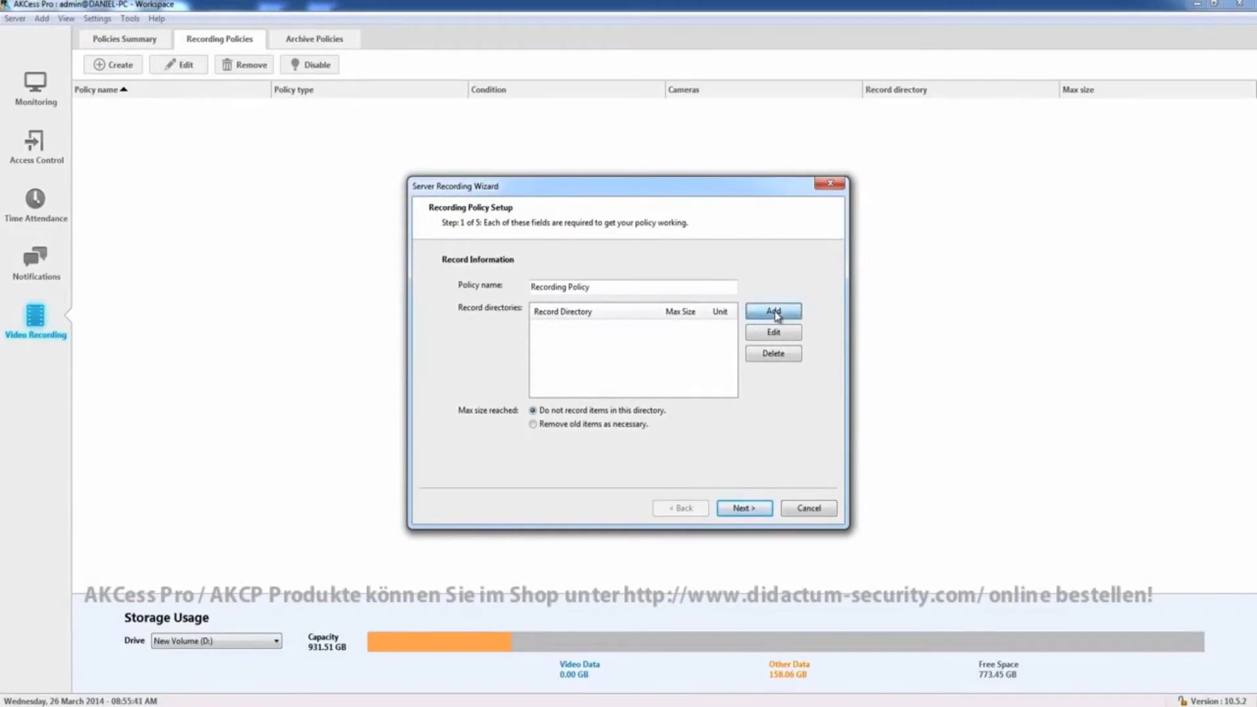
drag(594, 246, 779, 228)
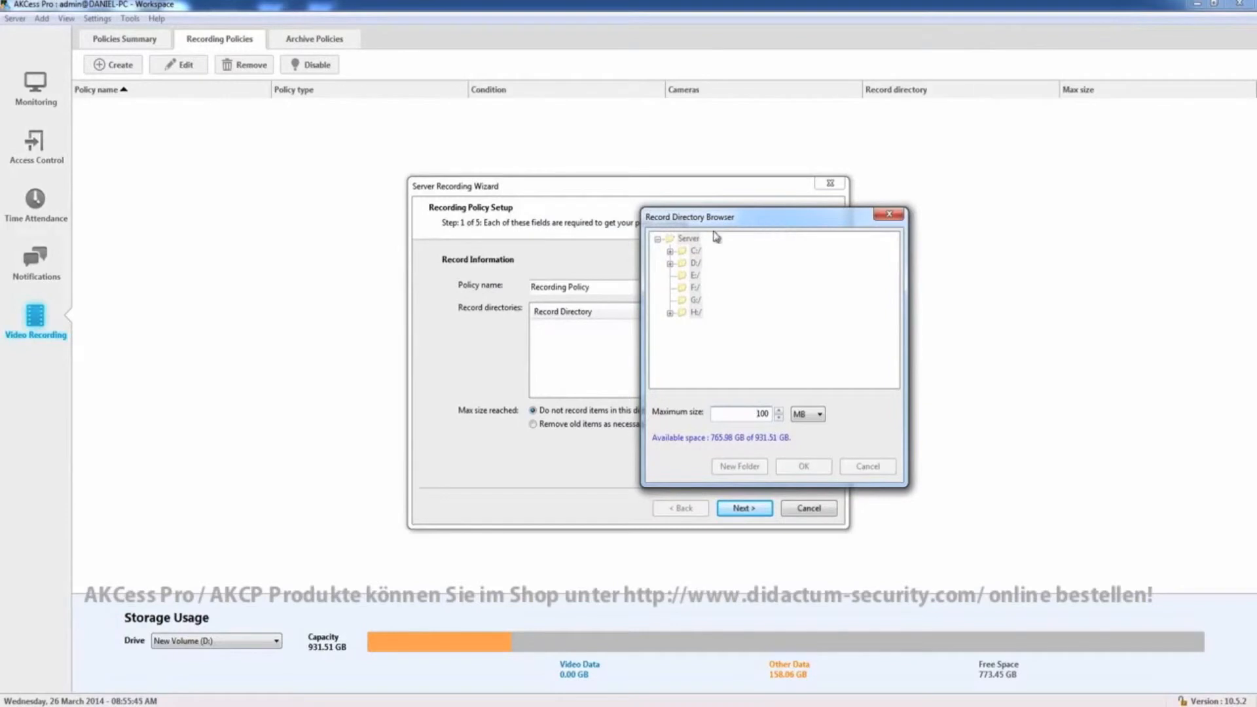
double_click(695, 263)
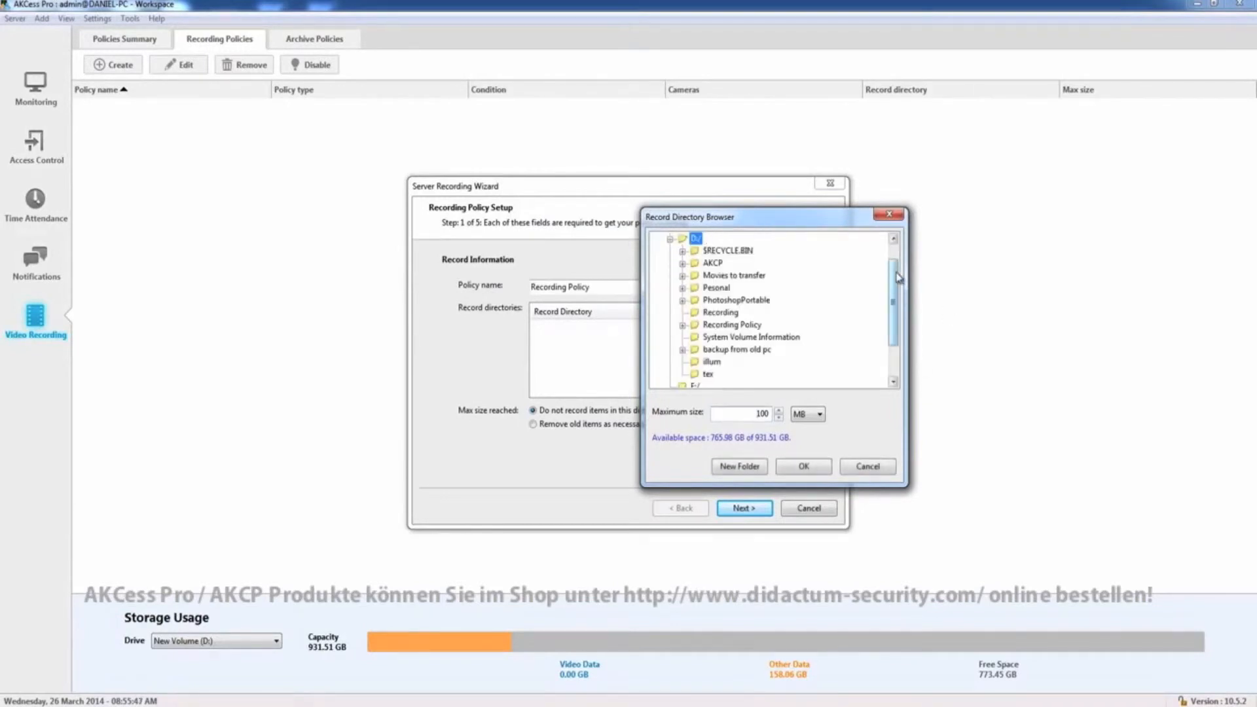
scroll(897, 269, up, 1)
scroll(897, 265, up, 1)
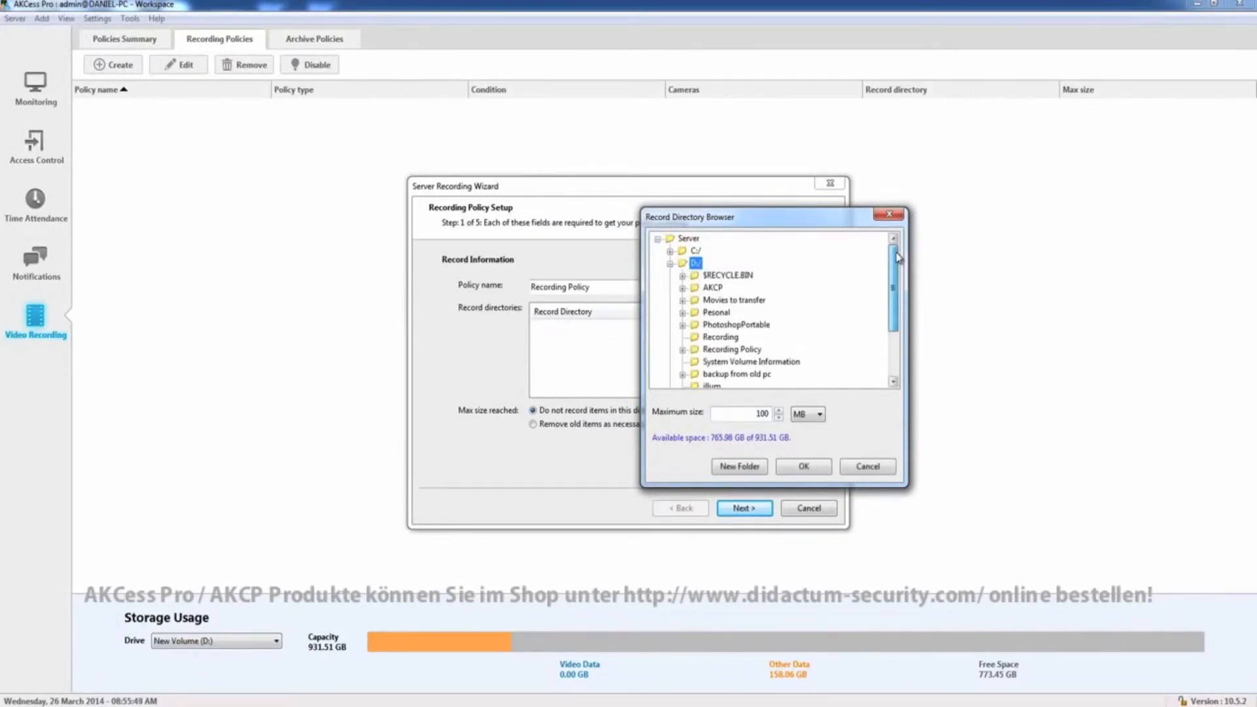
Add the D:/Recording folder as record directory with a 300 MB maximum size, allowing its creation
click(706, 339)
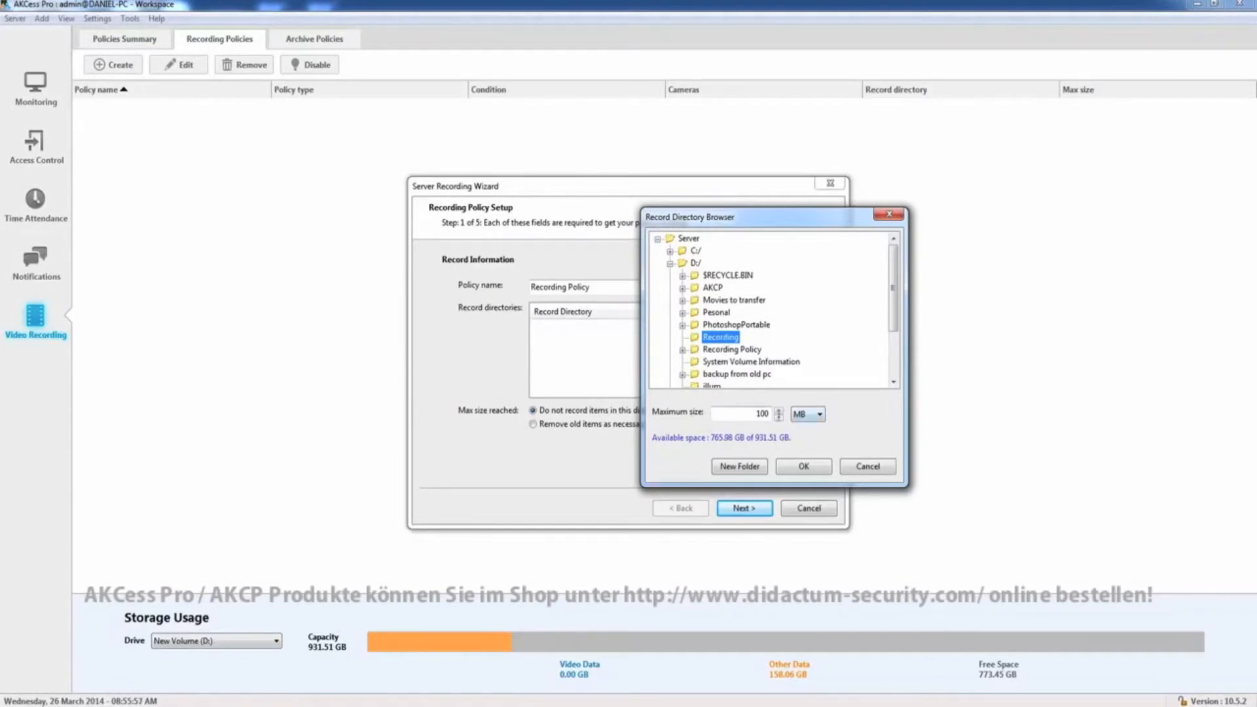
double_click(757, 413)
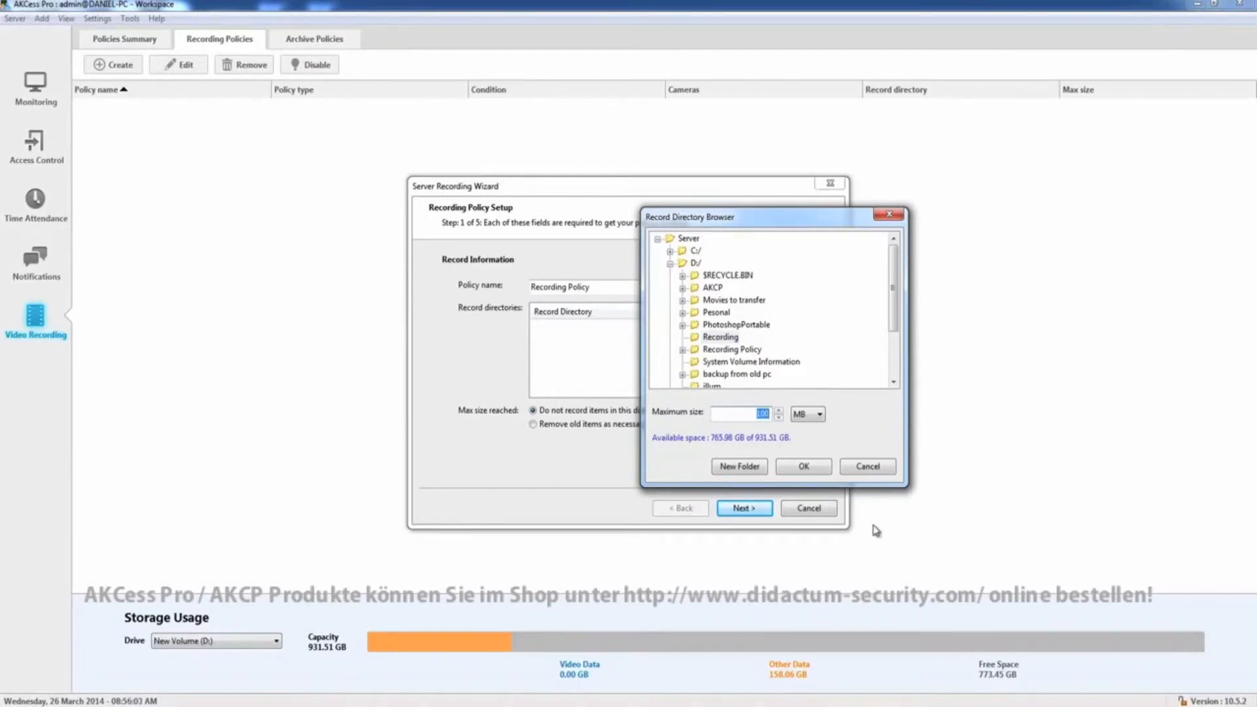
text(300)
click(789, 469)
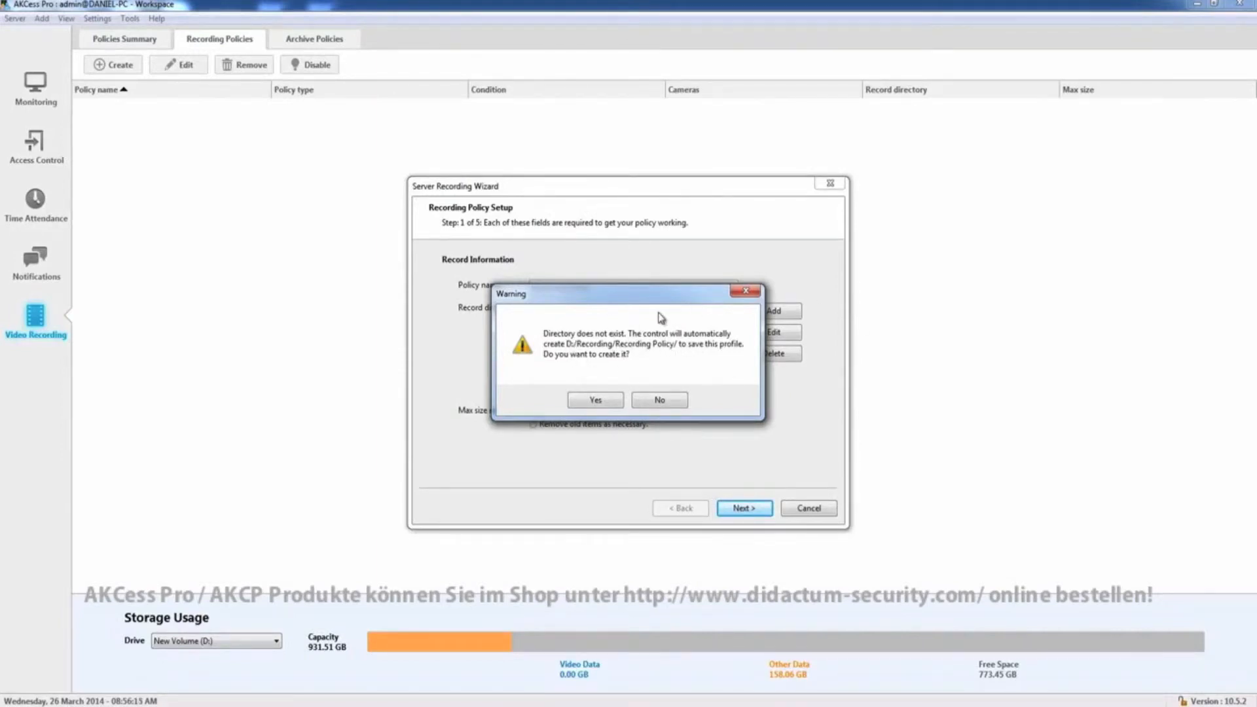
drag(657, 298, 689, 284)
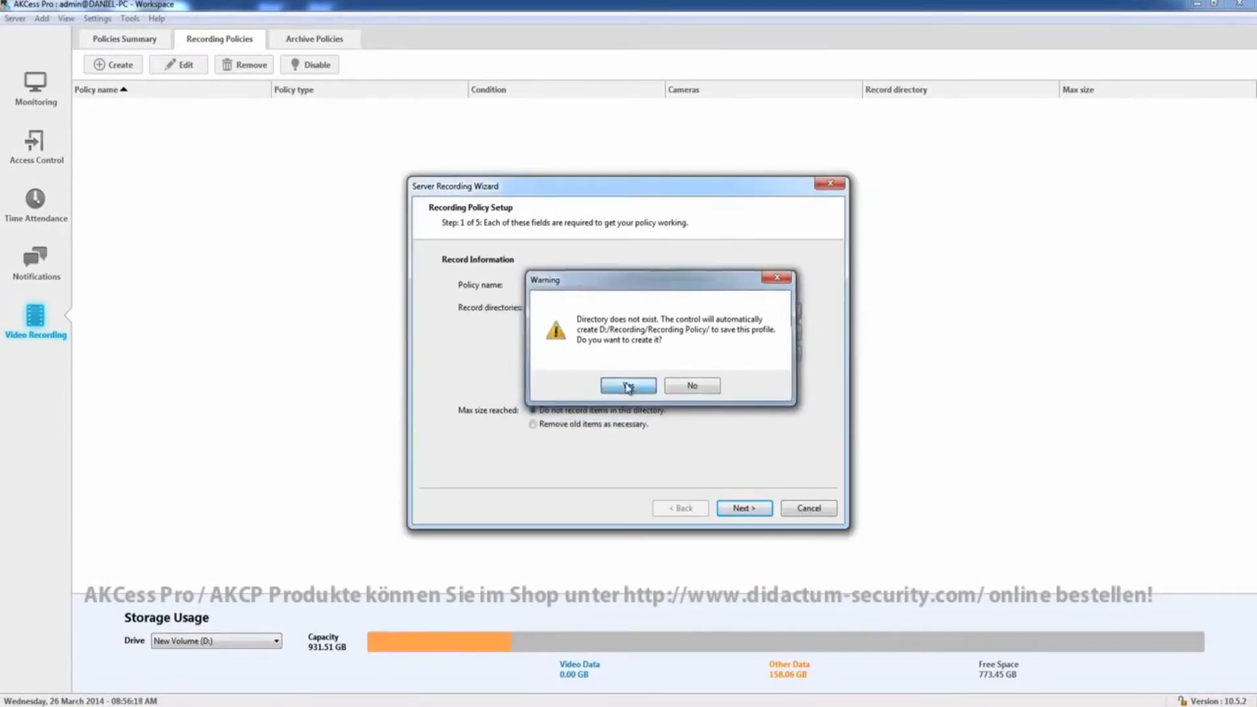
click(628, 387)
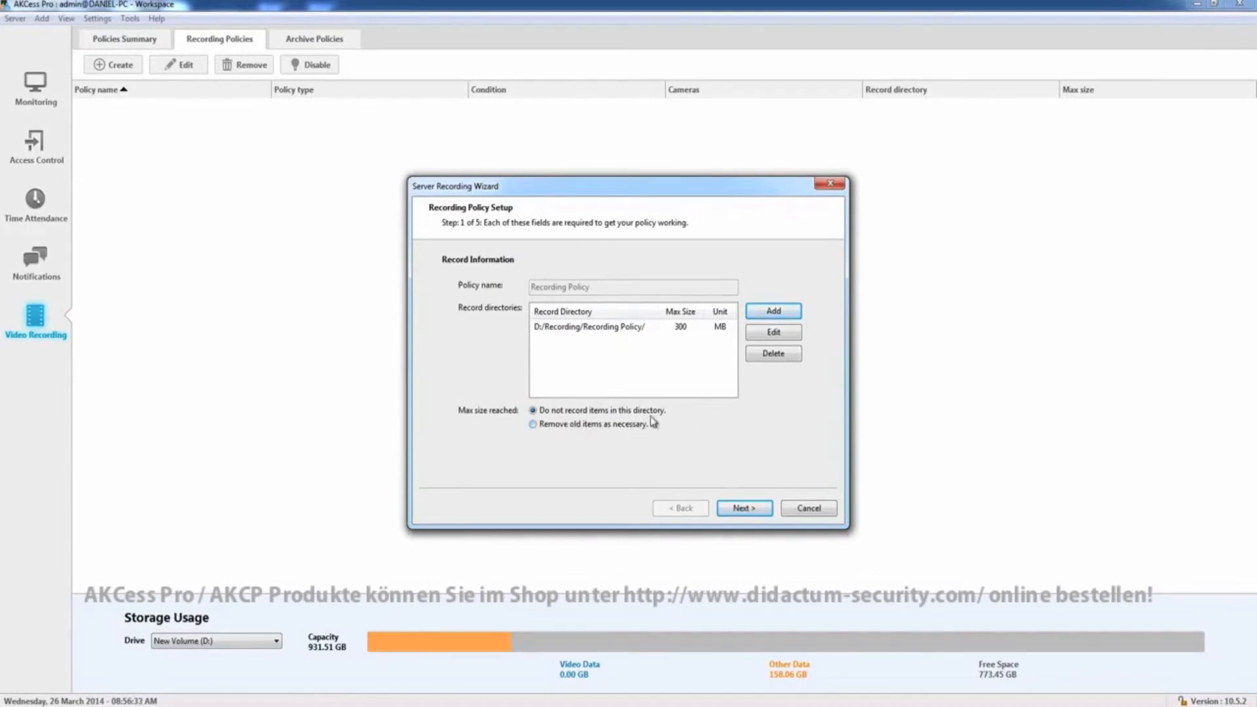
click(745, 512)
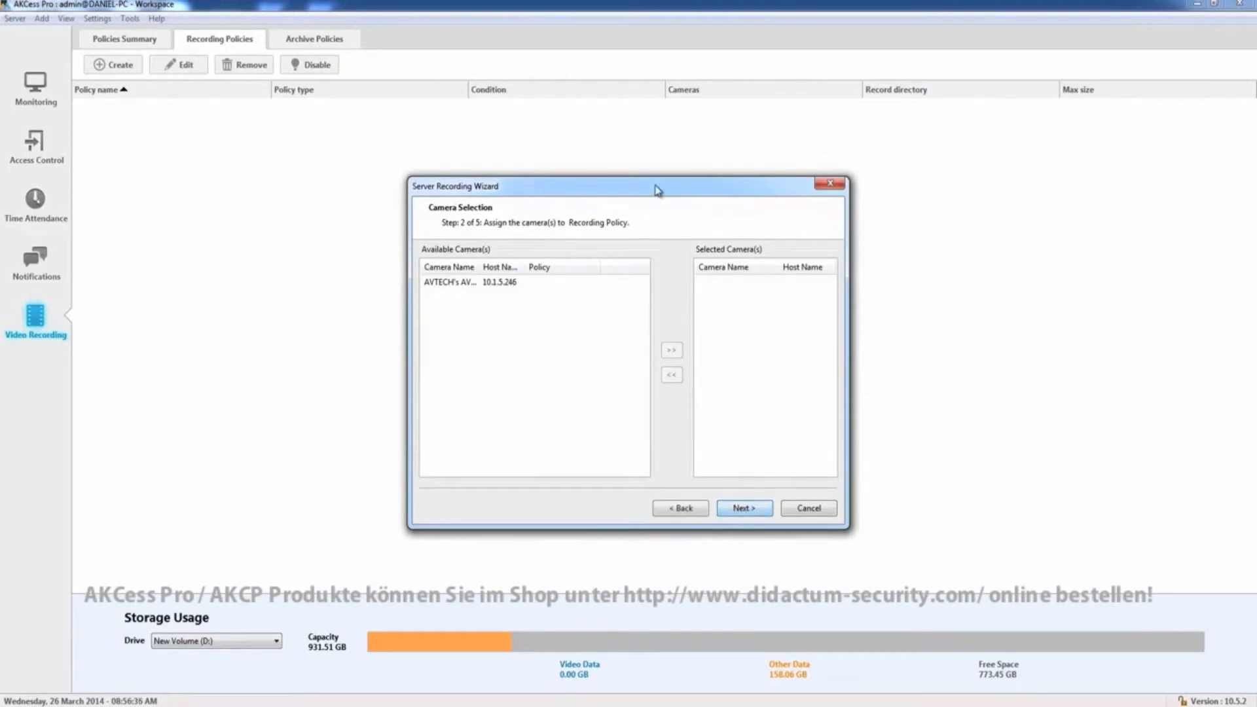
Assign the AVTECH's AVM328A camera to the recording policy
drag(655, 186, 707, 183)
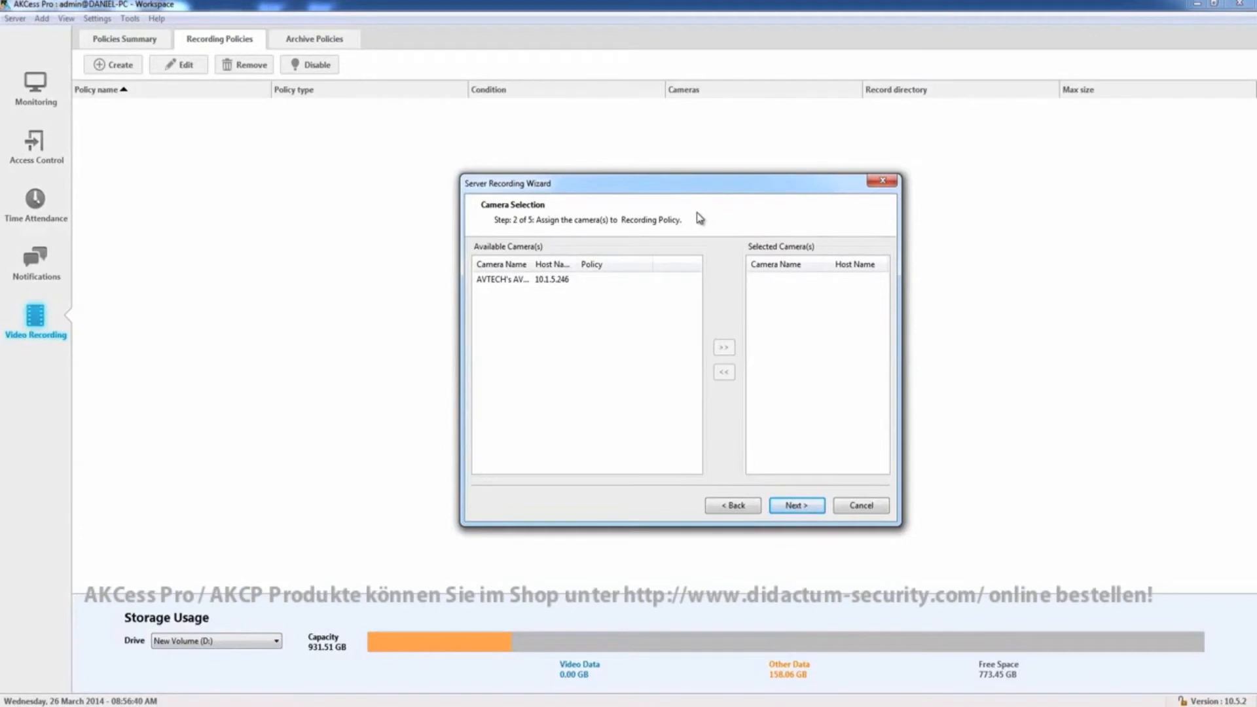
click(516, 283)
click(516, 283)
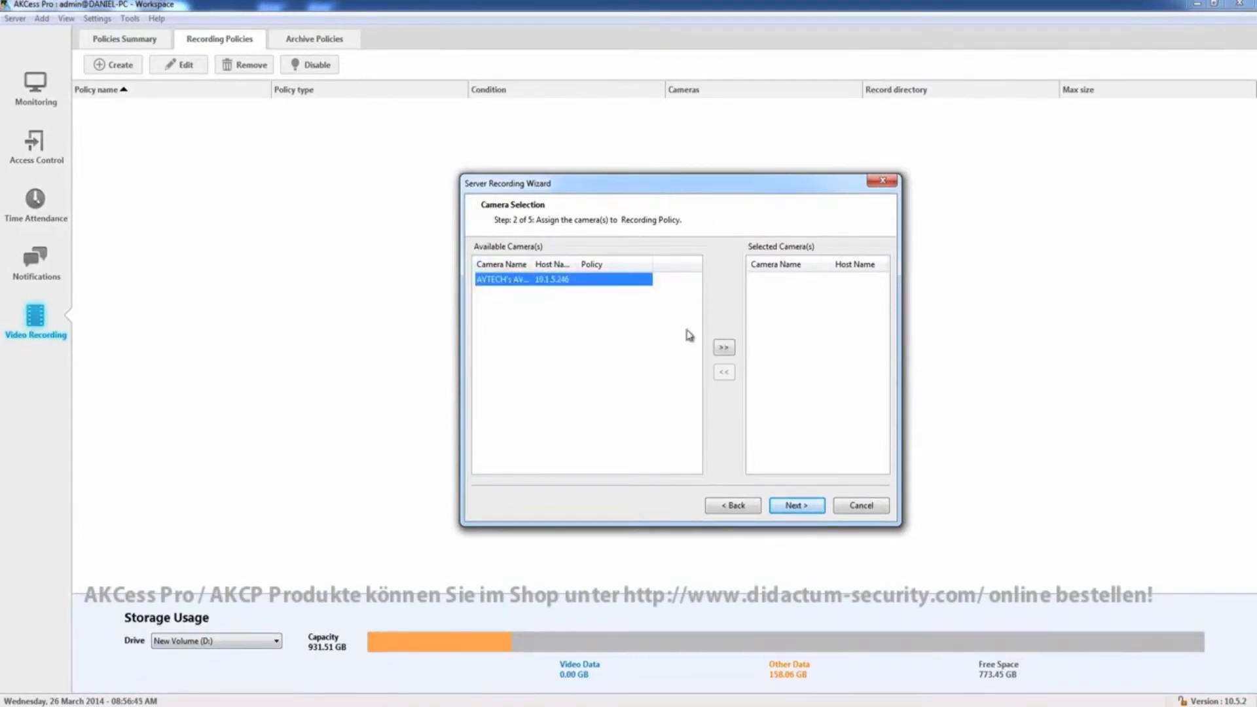
click(725, 349)
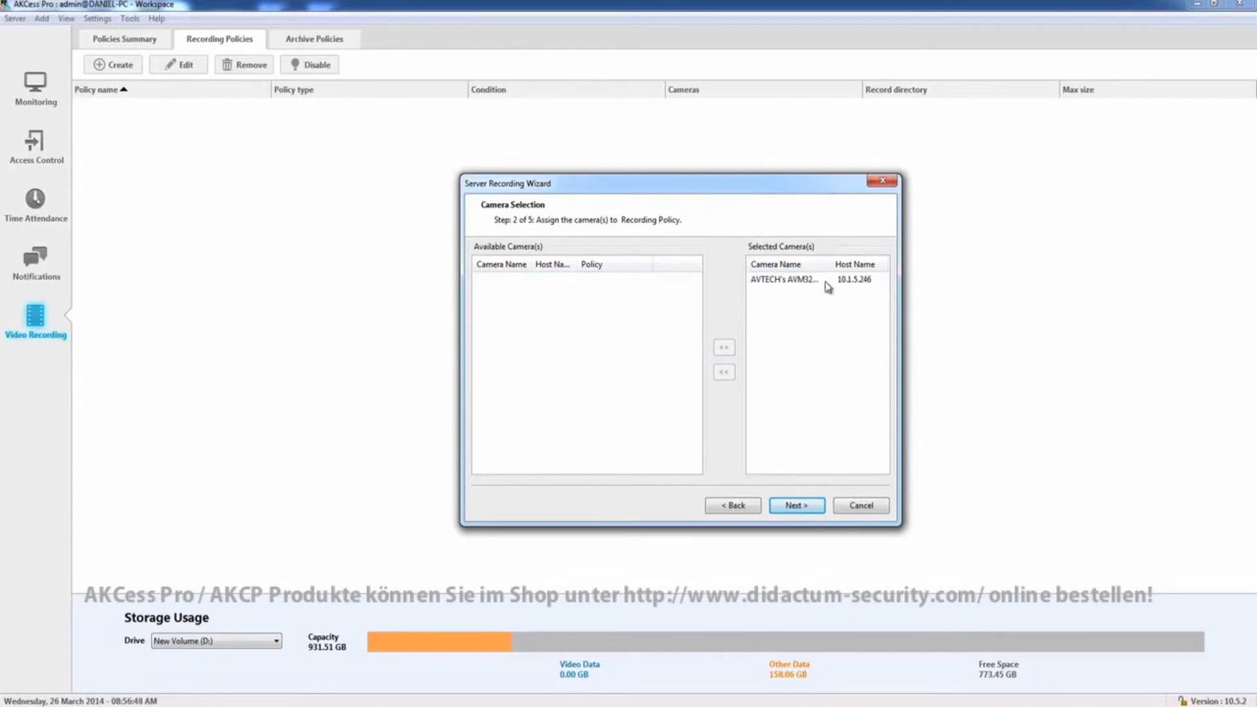
click(789, 512)
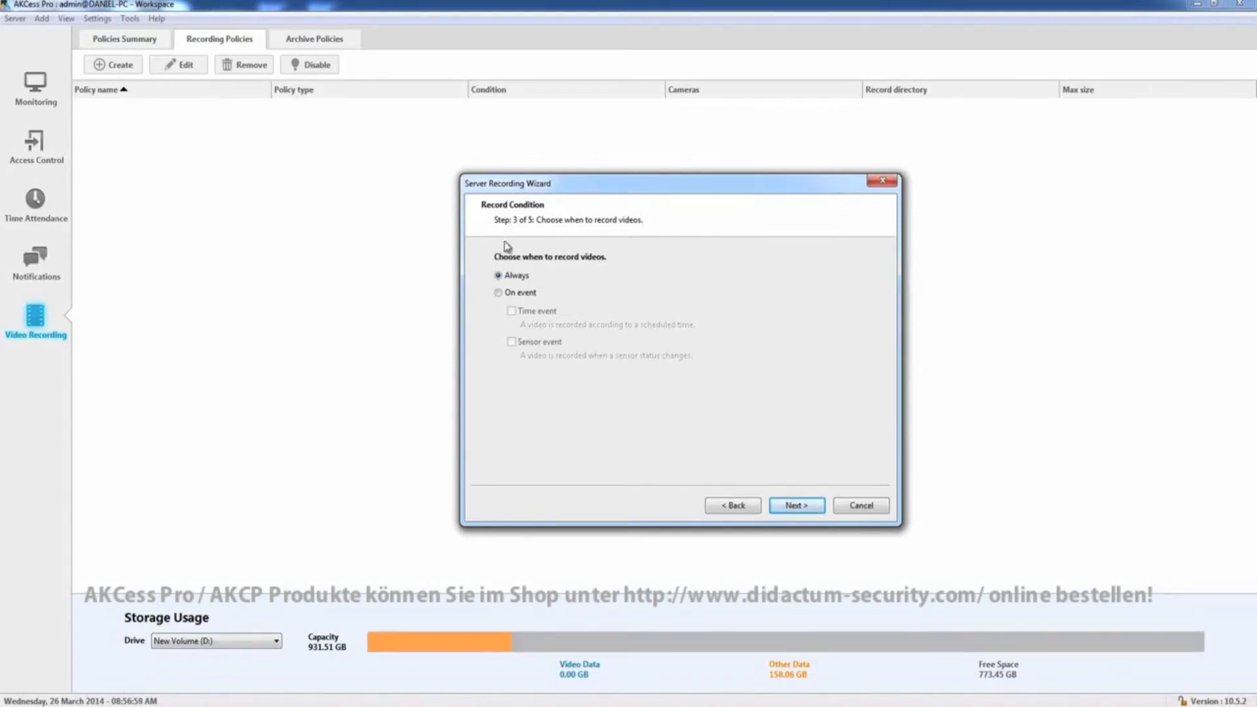
Keep the record condition set to always record videos
click(499, 293)
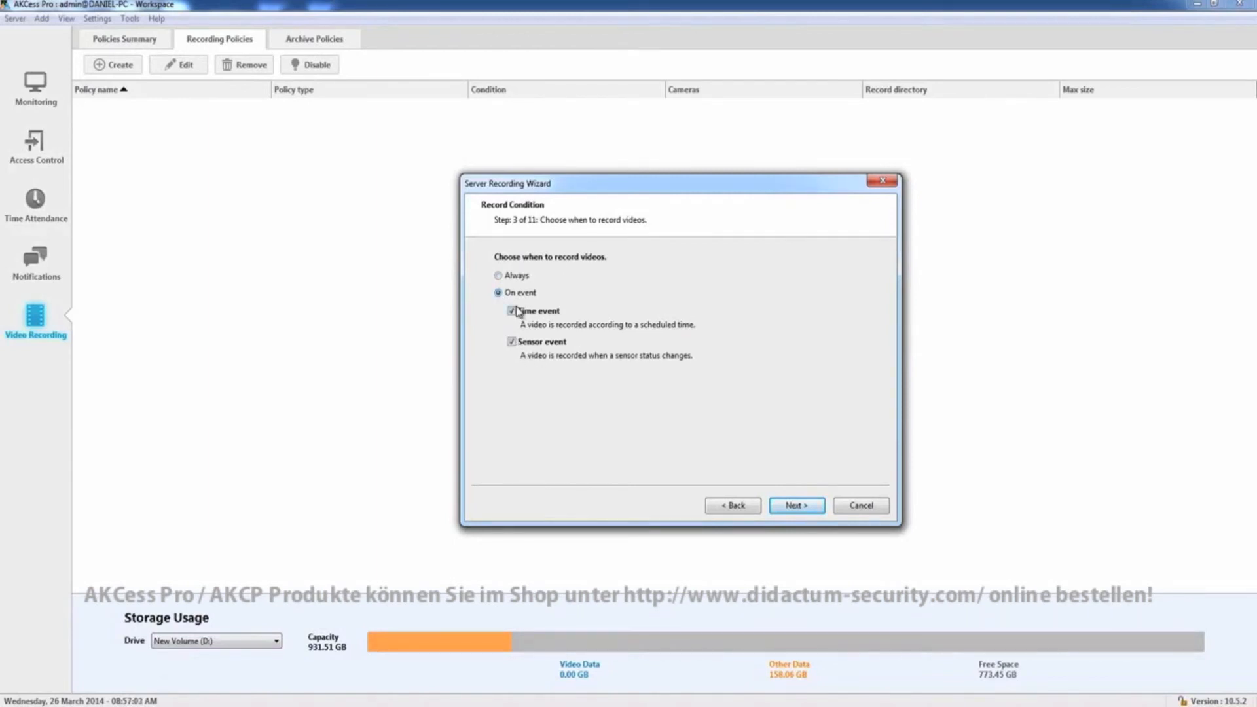
click(498, 276)
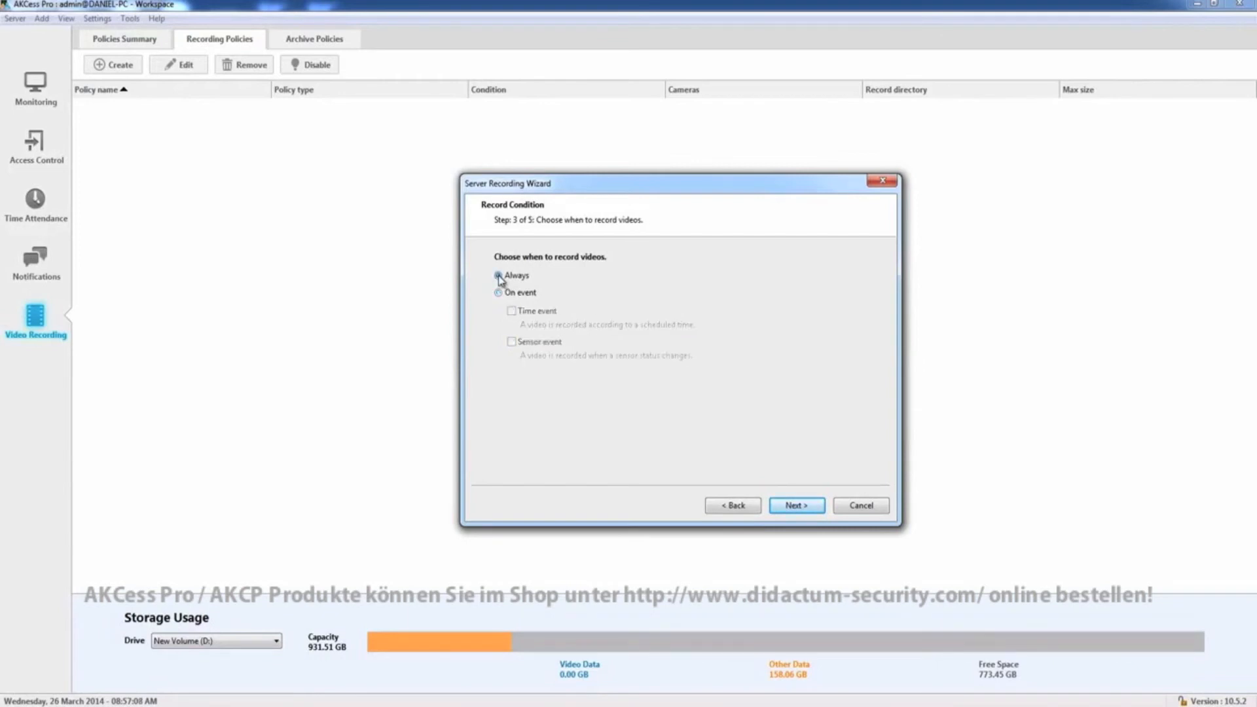
click(792, 508)
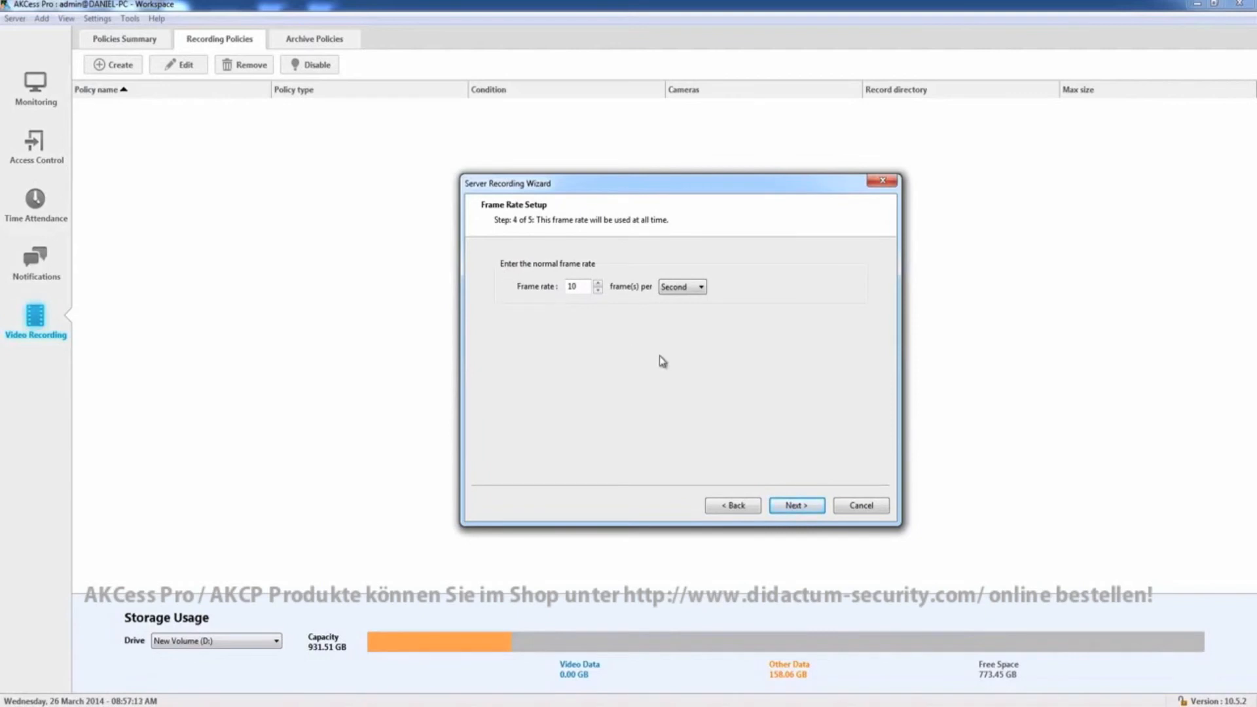
Set the frame rate to 10 frames per second and finish creating the recording policy
click(598, 283)
click(598, 291)
click(597, 290)
click(597, 292)
click(598, 285)
click(598, 285)
click(811, 508)
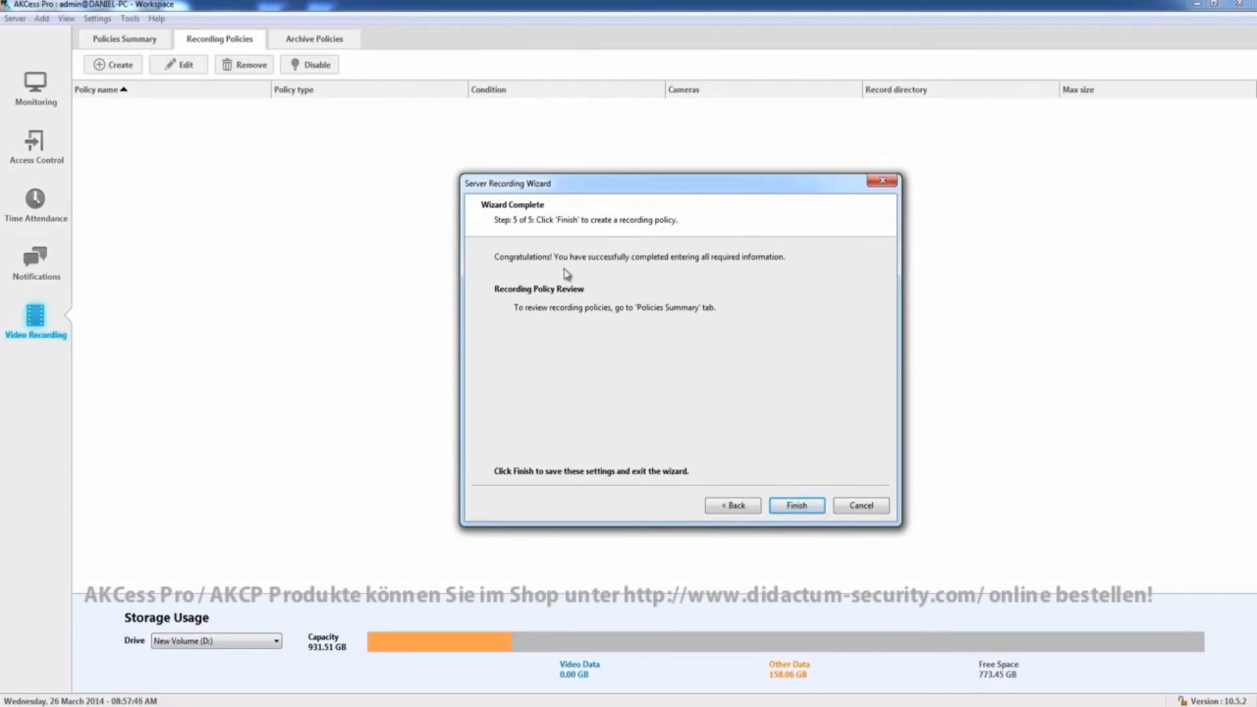
click(798, 508)
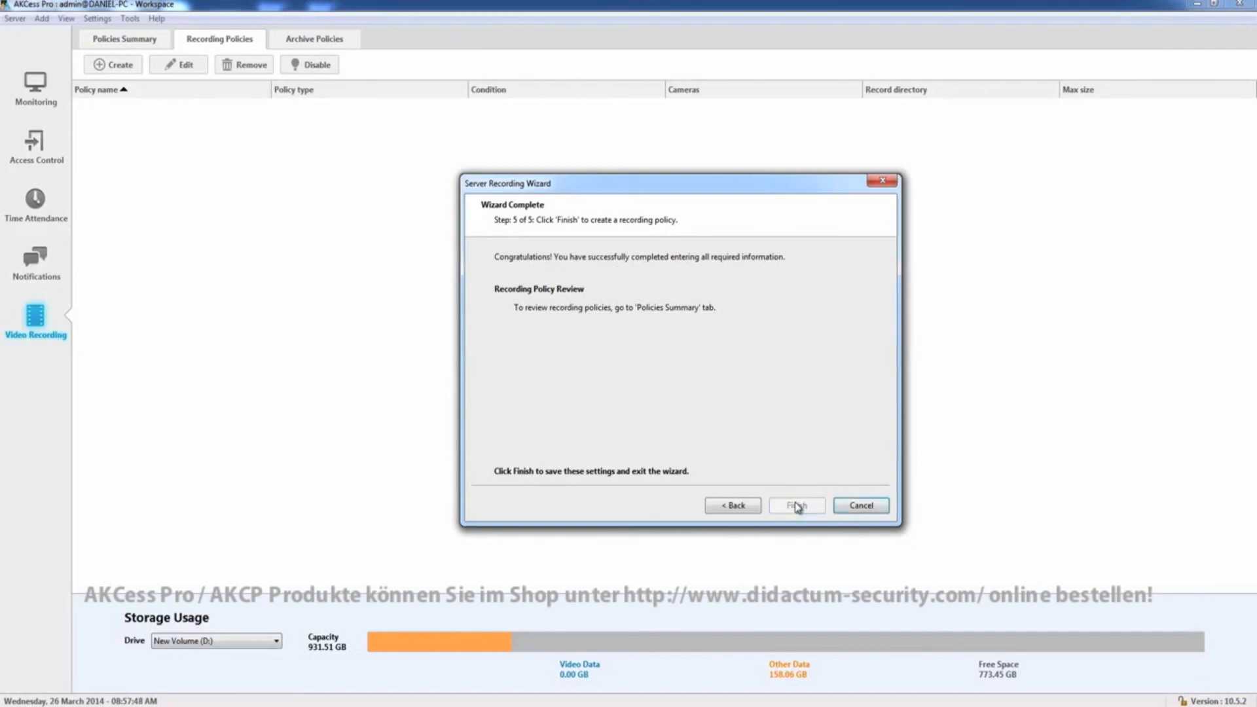